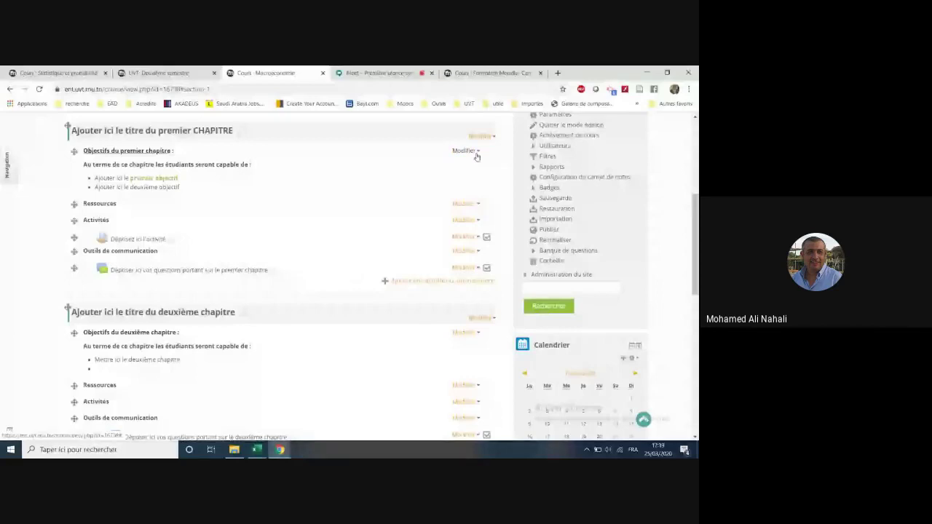
Open the activity and resource chooser for the first chapter and browse the available activities and resources
scroll(437, 175, up, 2)
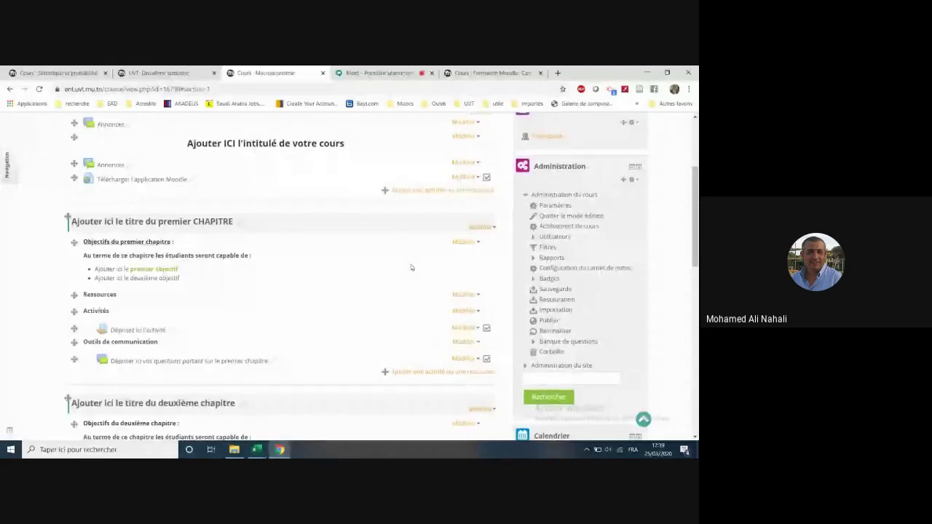
scroll(410, 268, down, 2)
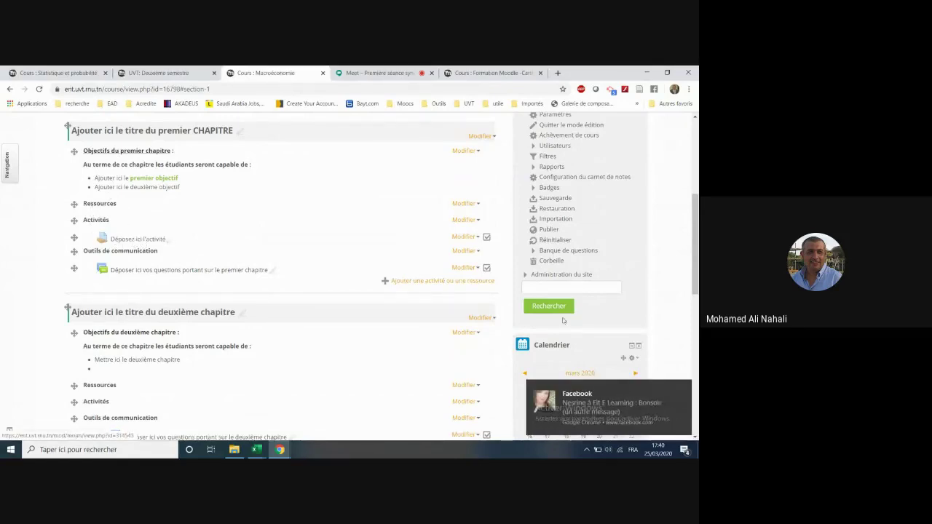
click(679, 390)
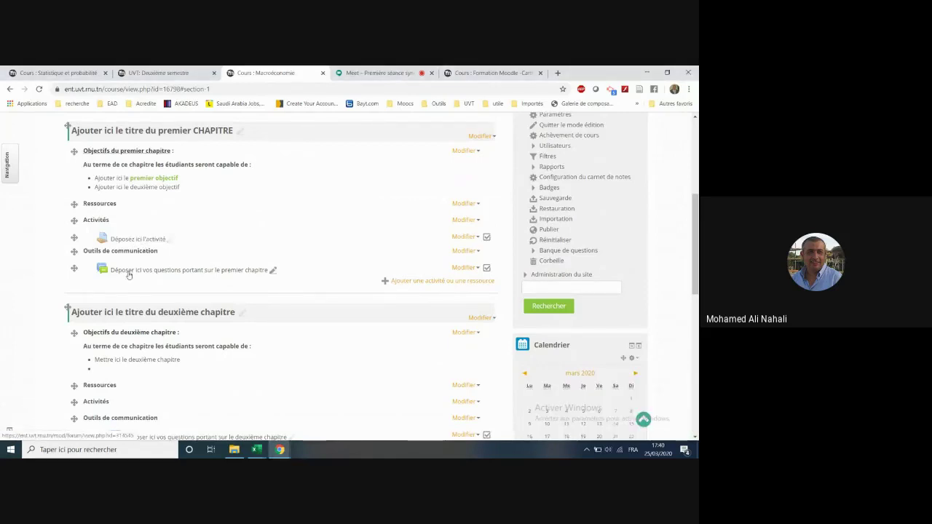
click(446, 281)
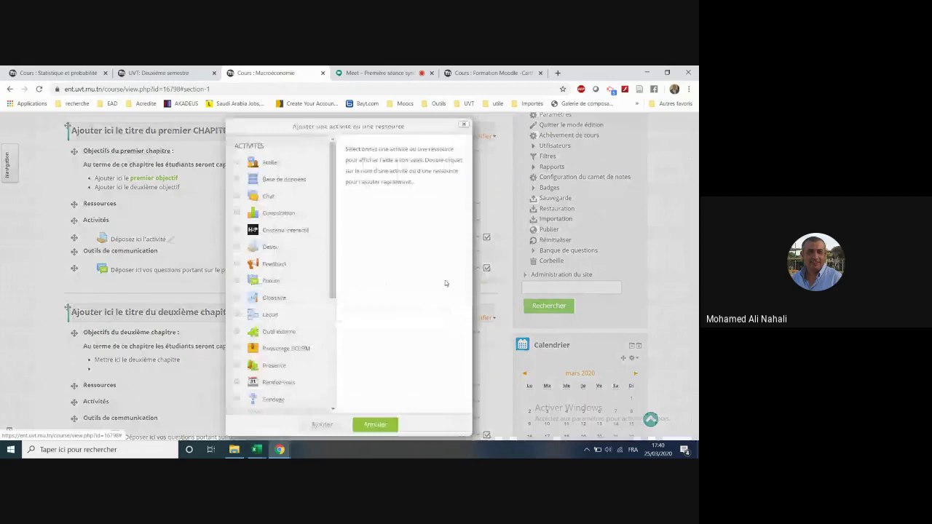
mouse_move(329, 193)
mouse_down()
mouse_move(329, 291)
mouse_move(332, 196)
mouse_up()
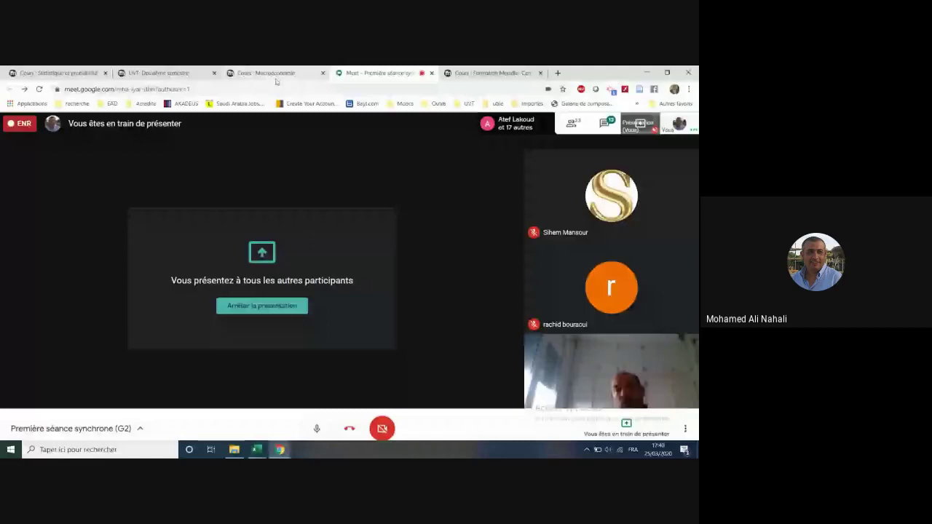
click(276, 74)
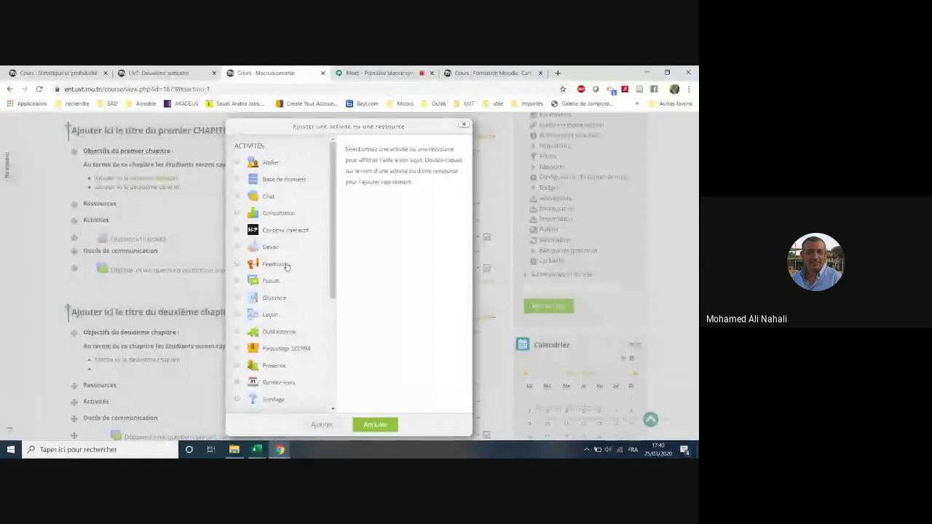
drag(332, 175, 338, 311)
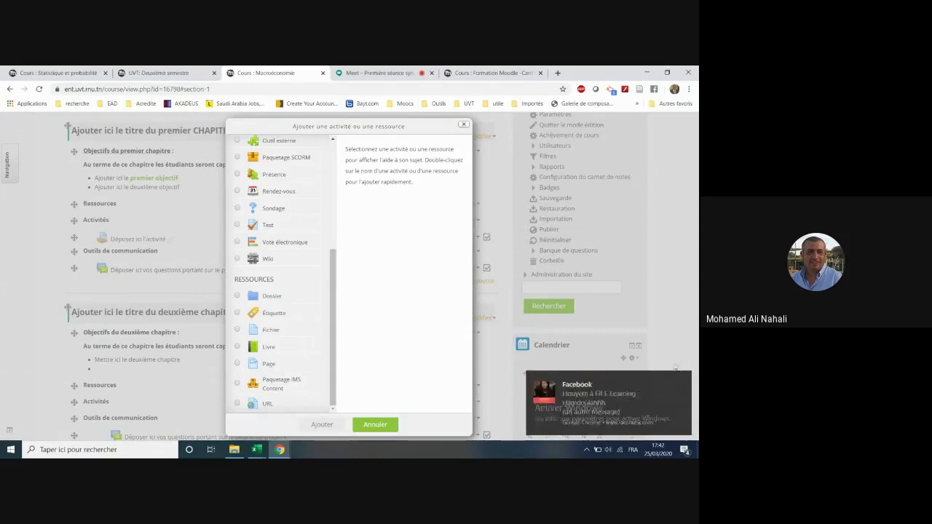
click(682, 380)
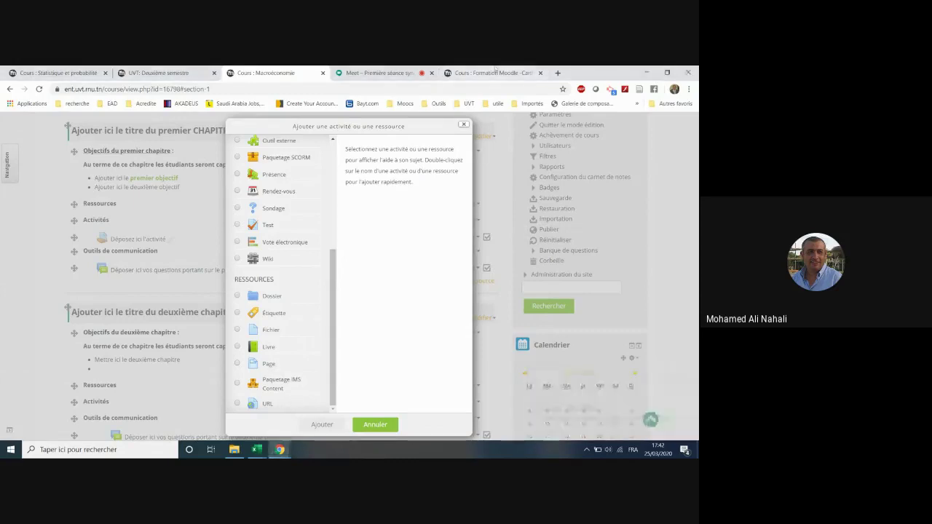
Open facebook.com in a new browser tab, log out of the account and return to the Macroéconomie course
click(556, 74)
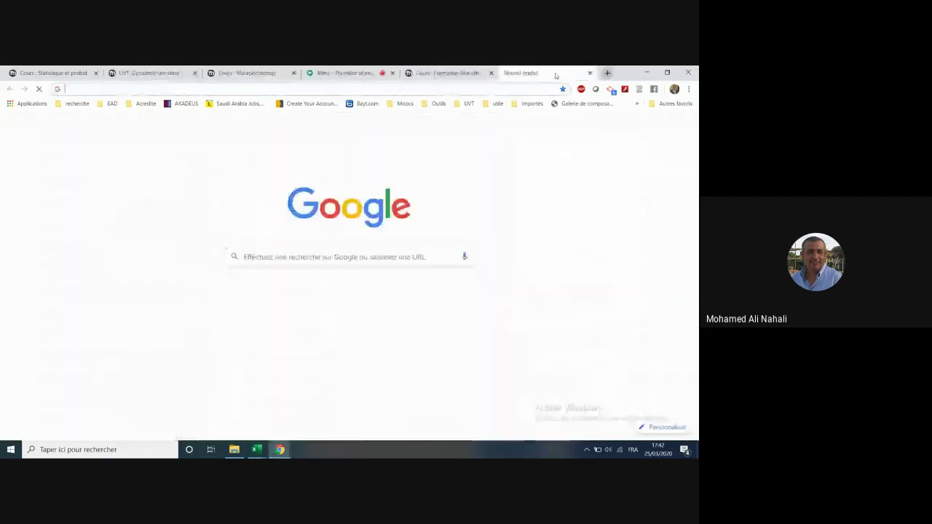
text(facebook.com)
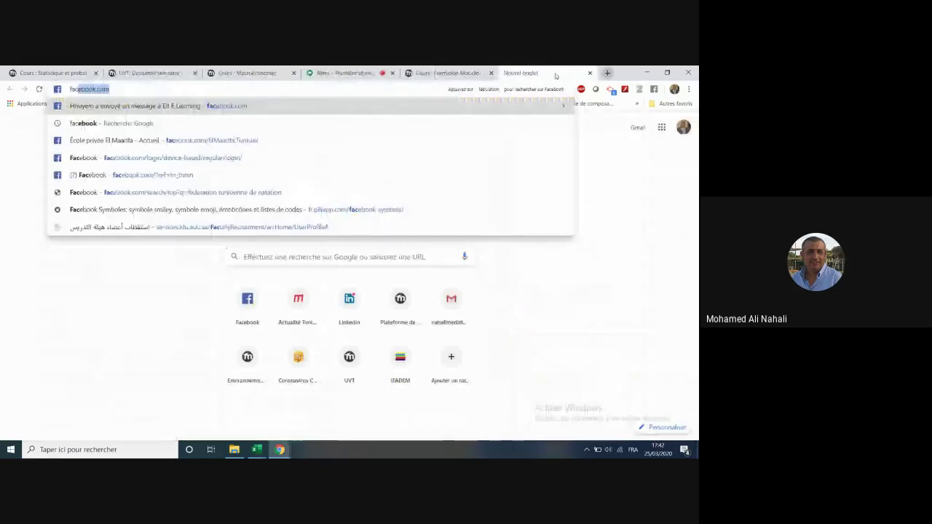
key(Return)
click(343, 73)
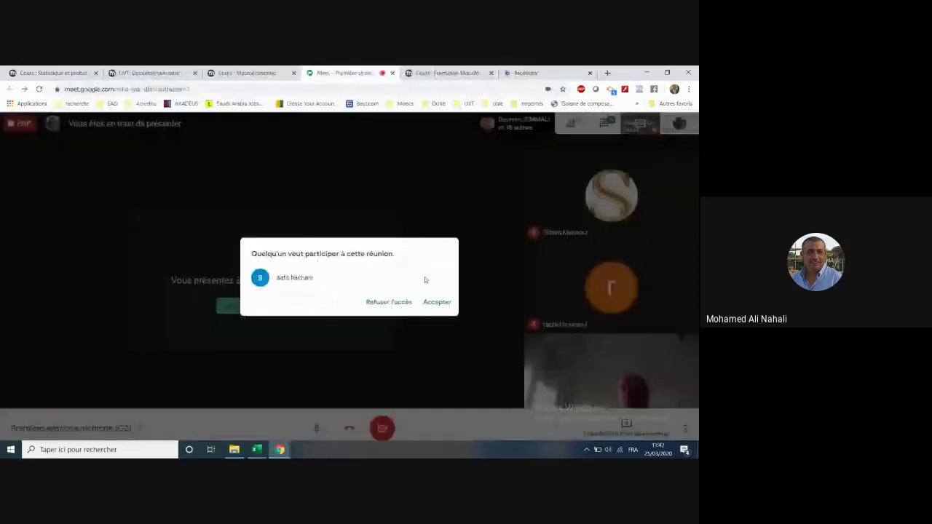
click(547, 69)
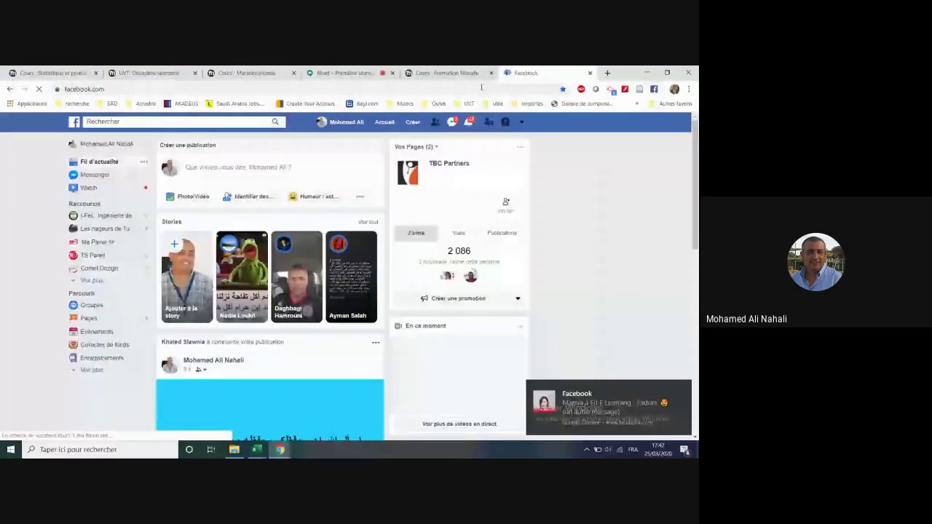
click(446, 73)
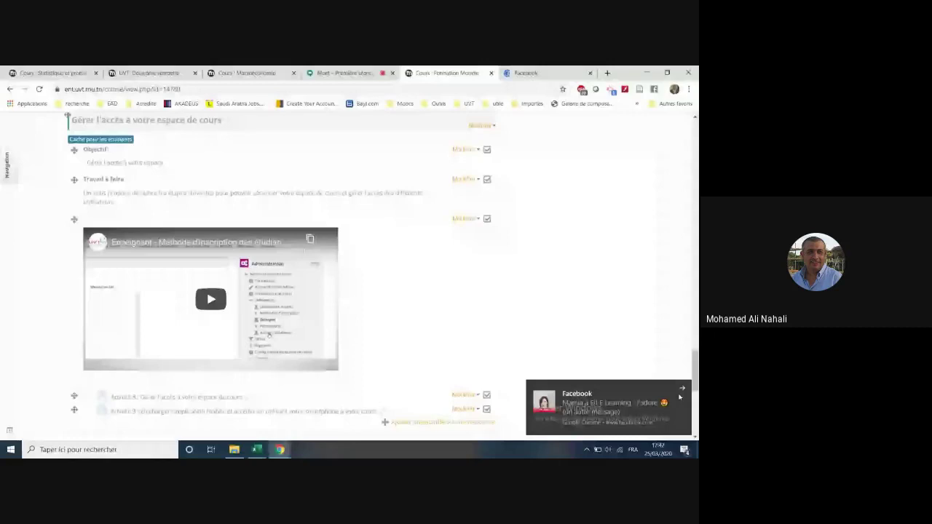
click(532, 71)
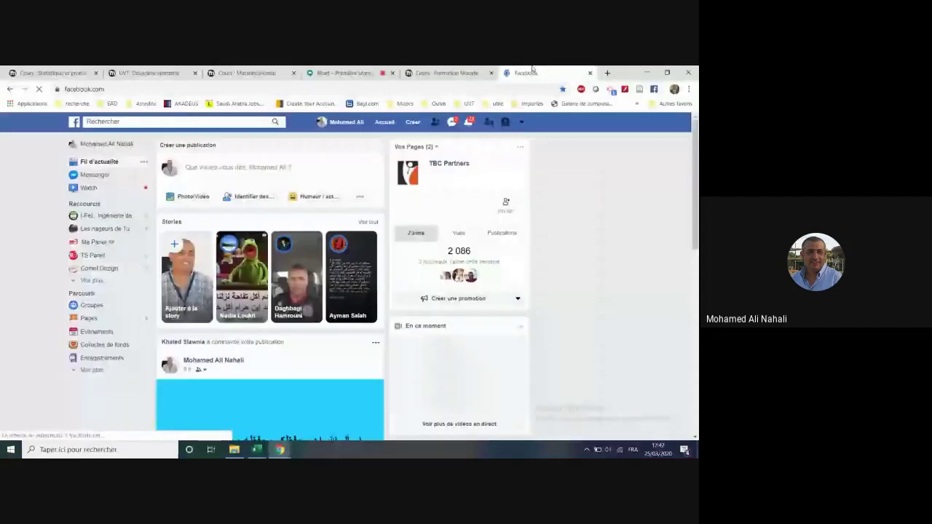
key(ctrl+Page_Up)
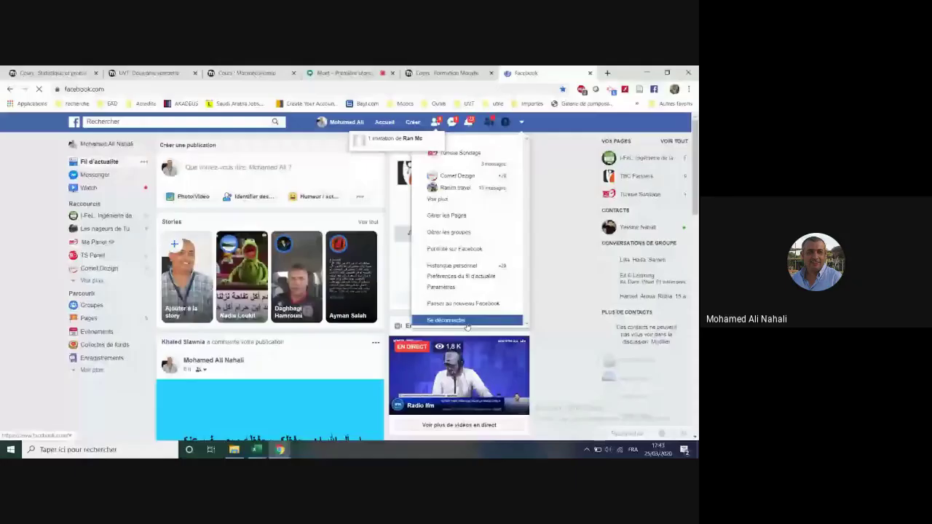
click(247, 73)
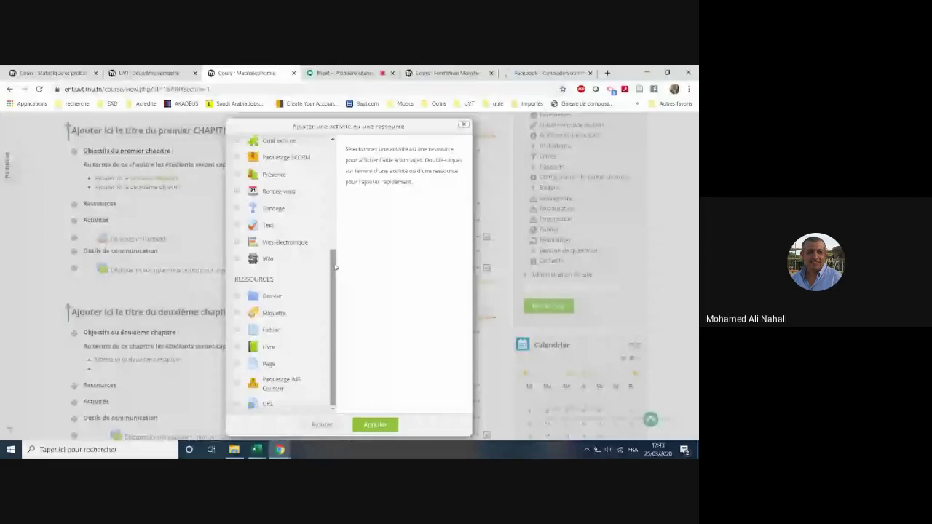
Check the Google Meet call, then return to the Macroéconomie course and dismiss the presentation notification
click(364, 73)
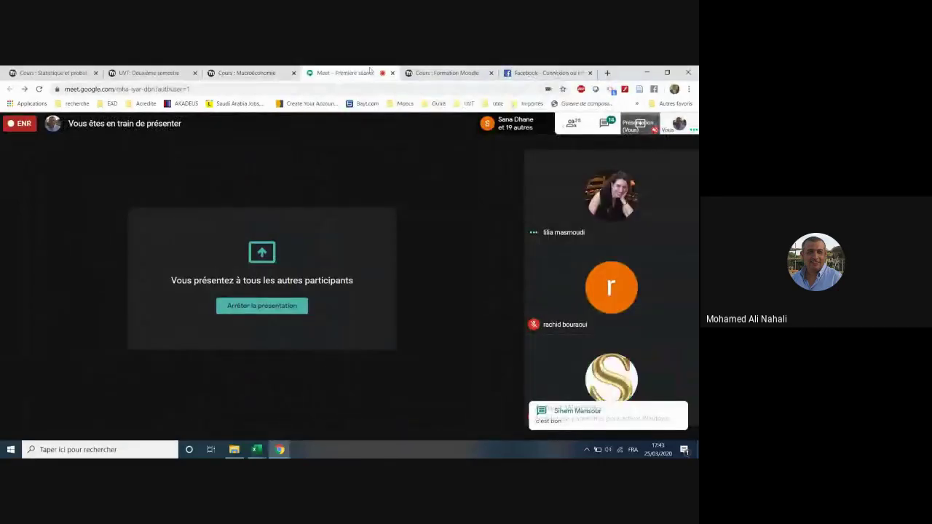
click(246, 73)
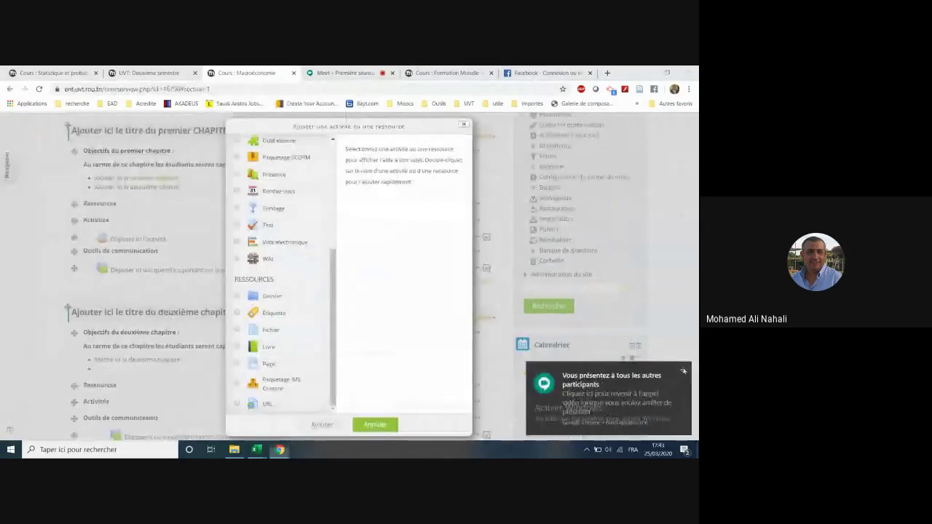
click(682, 371)
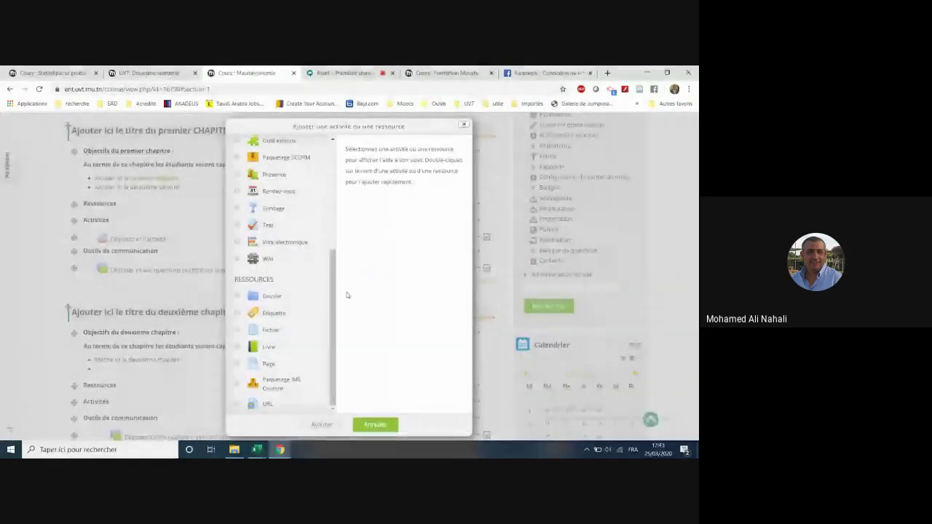
Add an Étiquette resource to the first chapter from the activity and resource chooser
drag(332, 297, 332, 154)
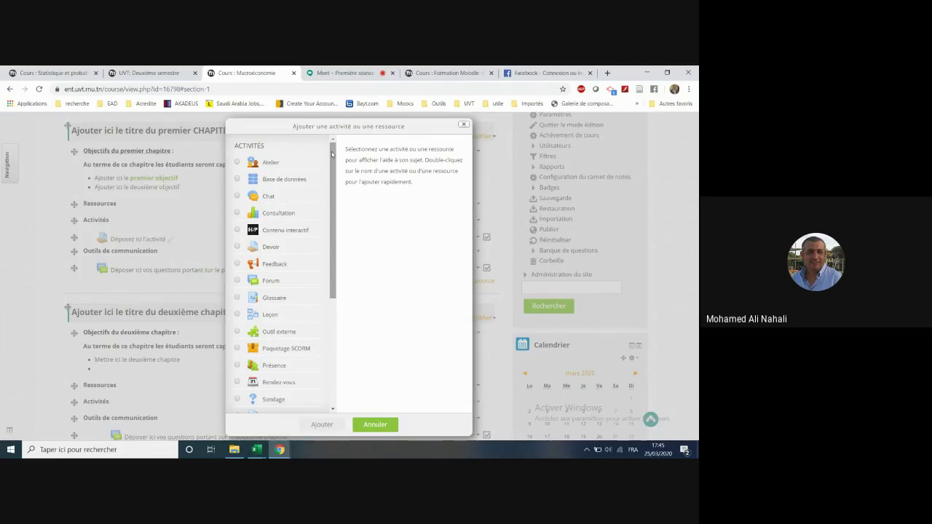
drag(332, 154, 341, 295)
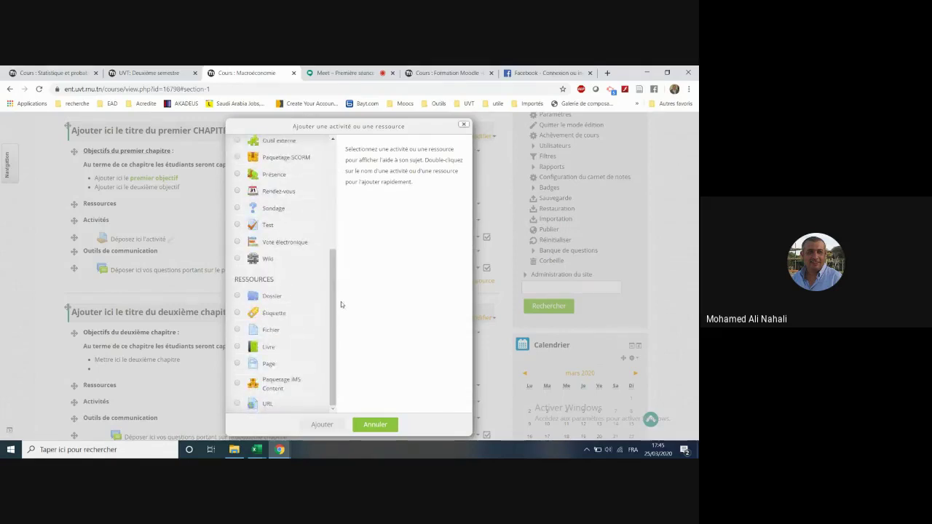
click(246, 319)
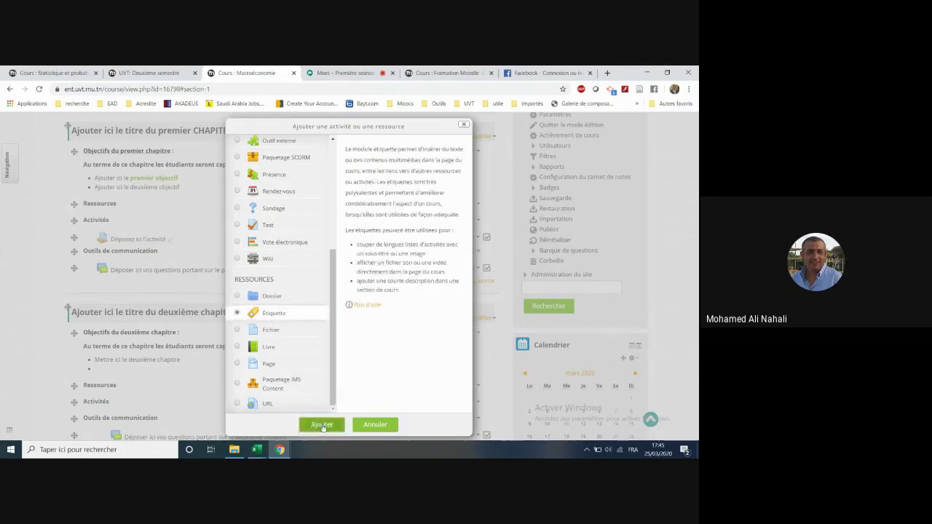
click(322, 425)
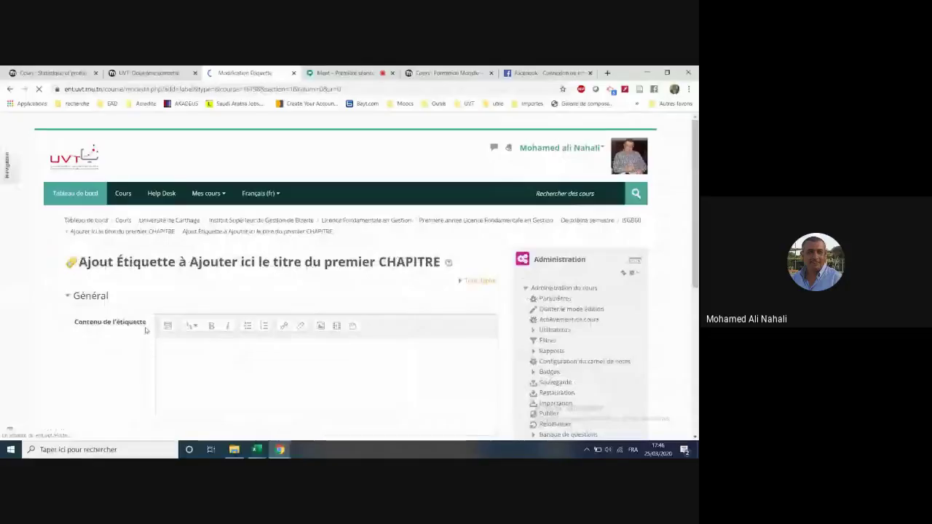
Enter "Evaluation" as the content of the new label
click(189, 362)
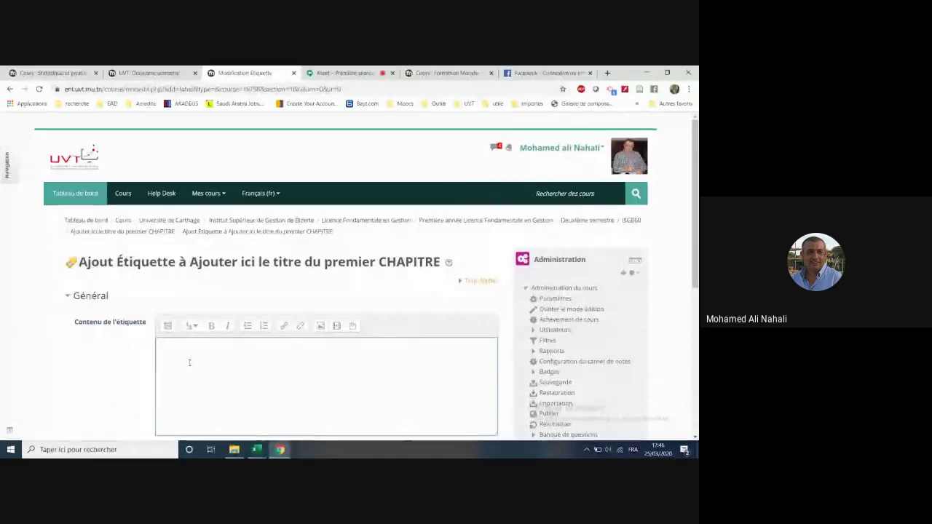
text(Eva)
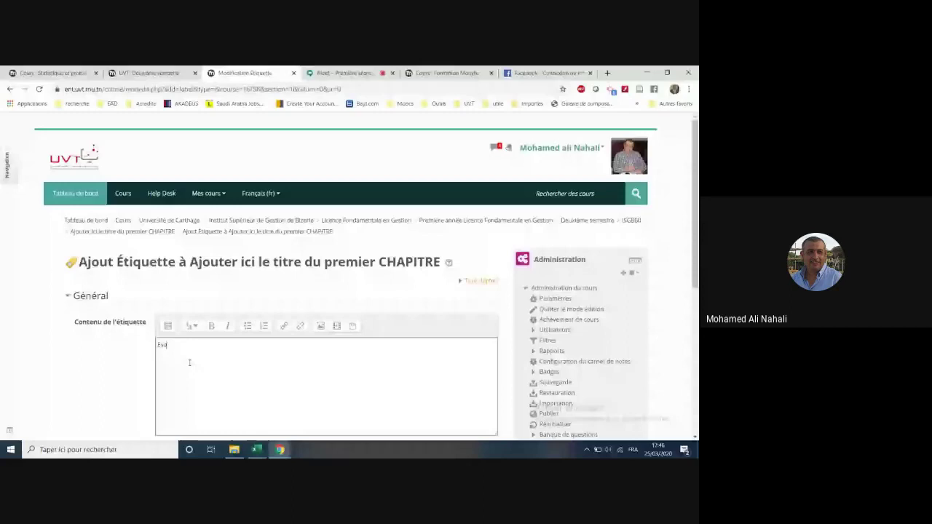
text(luation)
right_click(179, 344)
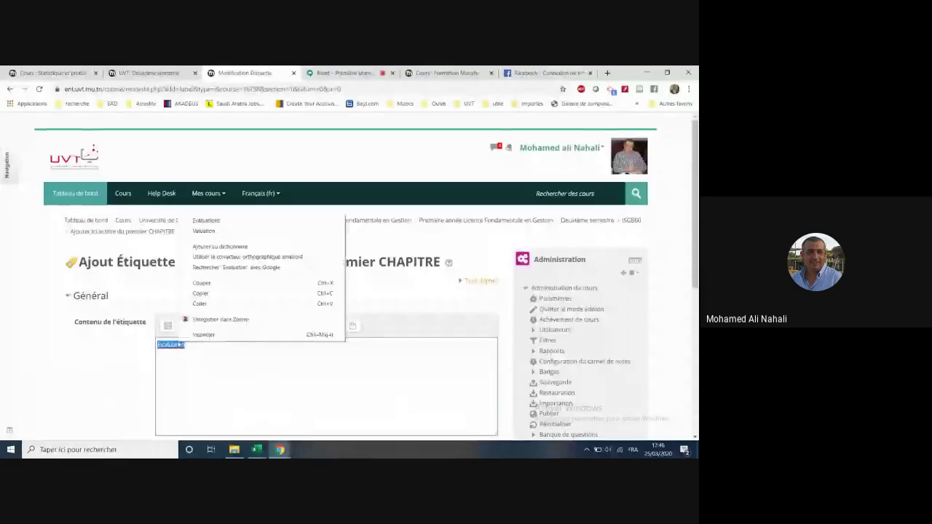
click(209, 222)
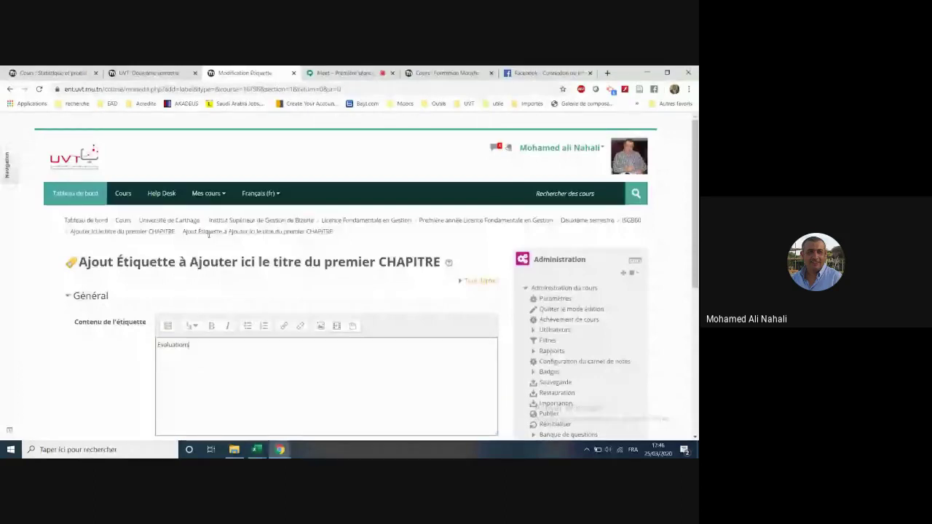
key(BackSpace)
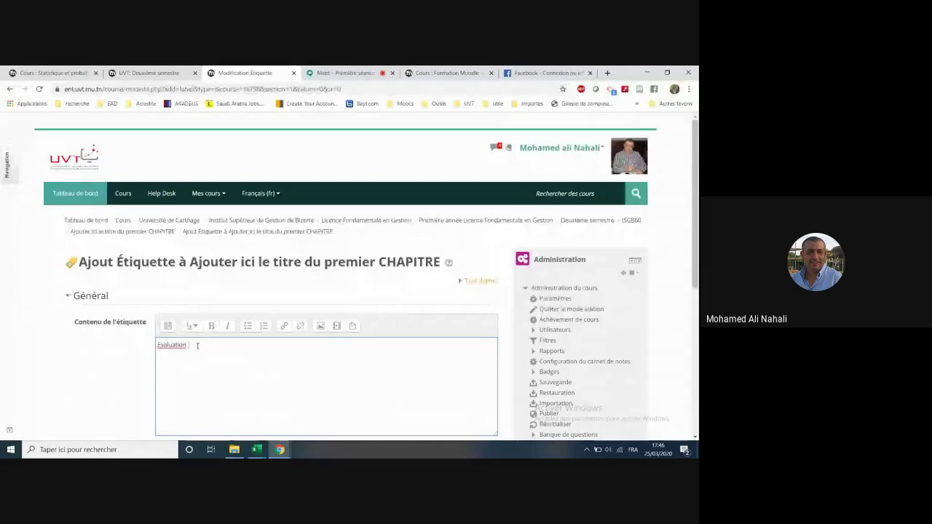
Make the label text "Evaluation" bold and underlined, and save the label, returning to the course
double_click(188, 346)
double_click(188, 345)
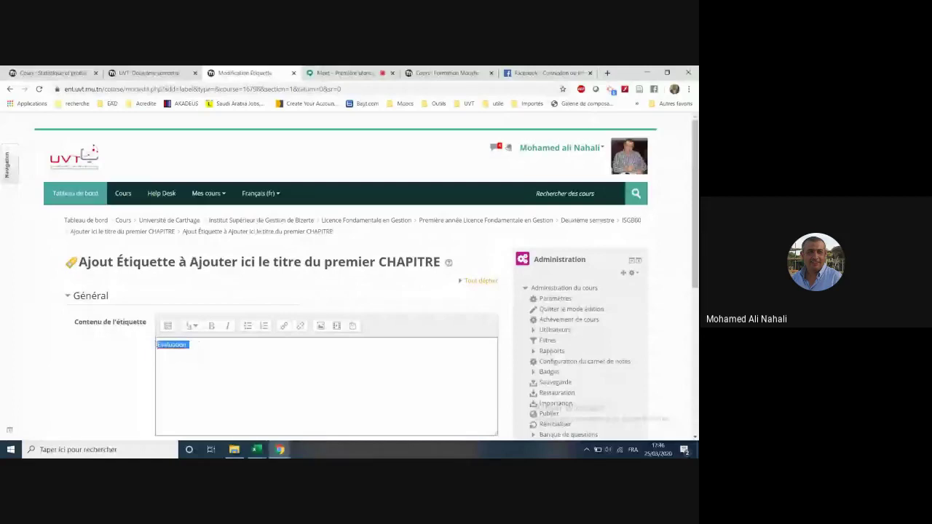
click(211, 326)
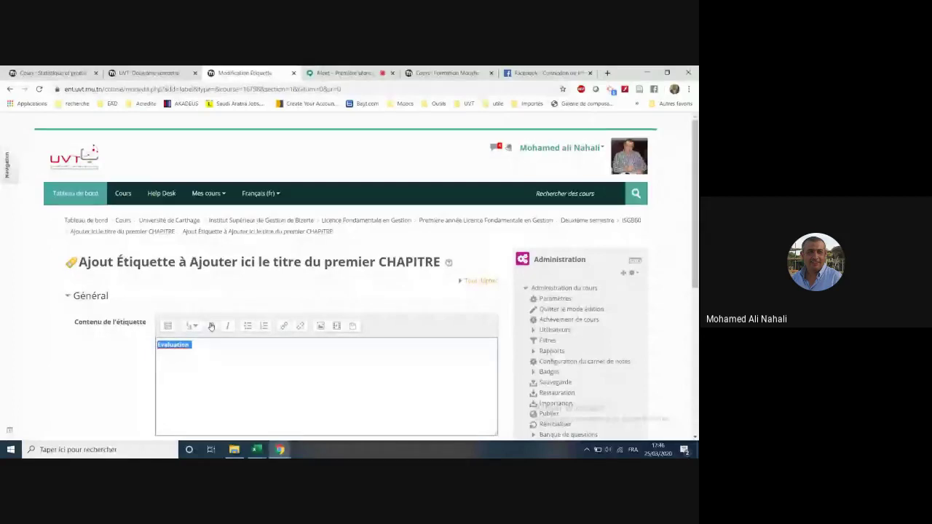
click(169, 326)
click(170, 344)
click(320, 386)
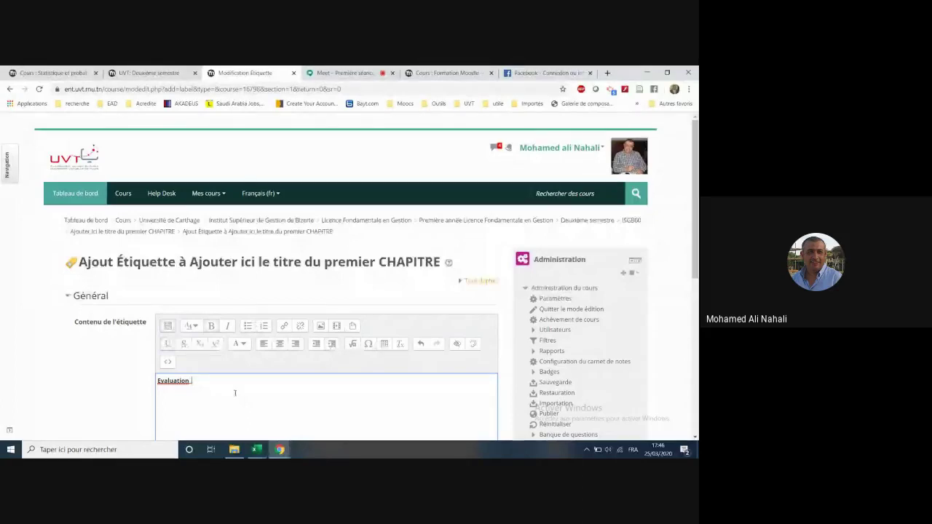
scroll(235, 393, down, 5)
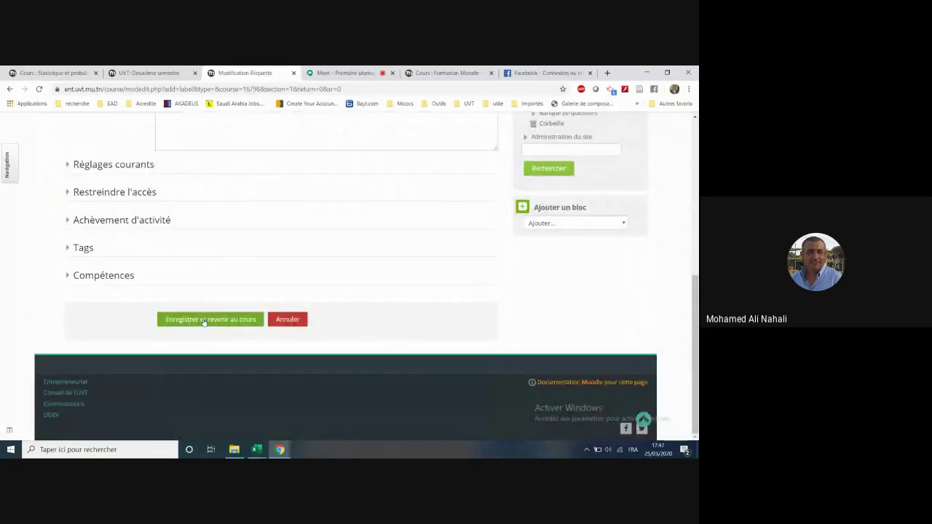
click(205, 321)
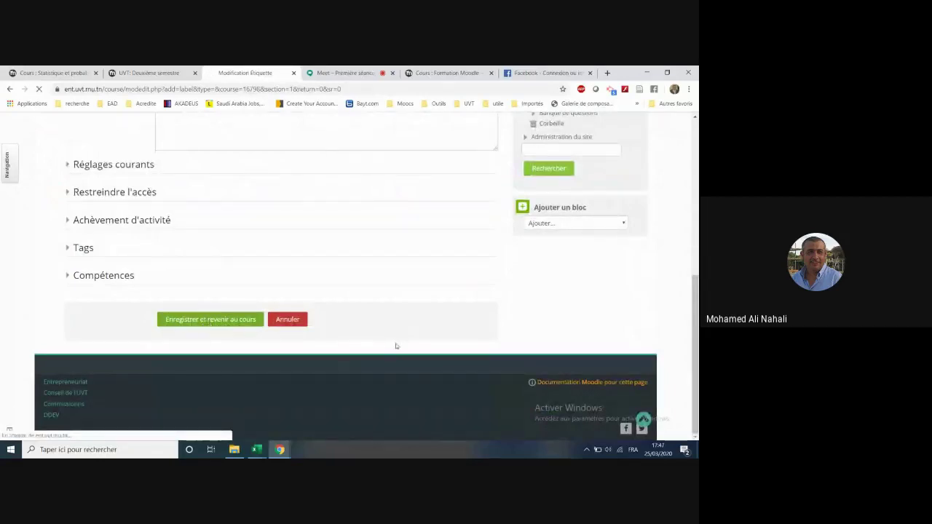